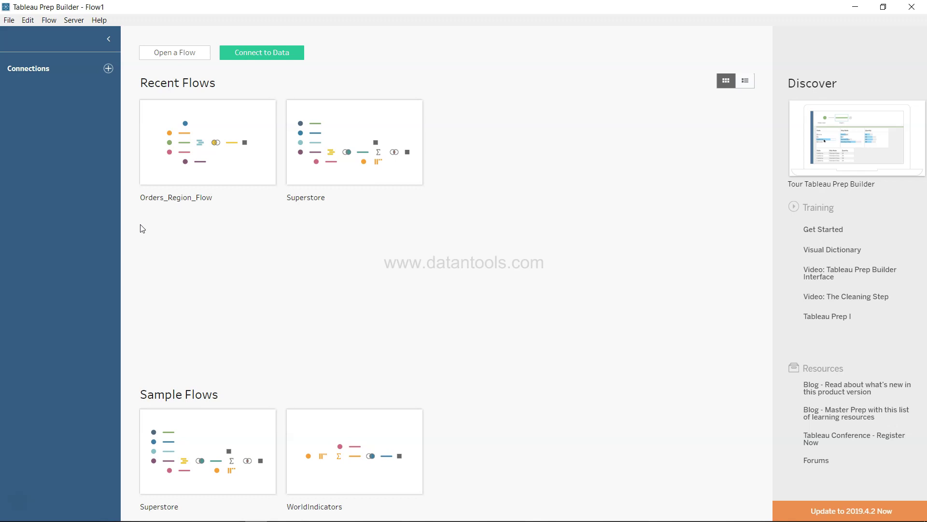
# - Connect to the Microsoft Excel workbook FDI Case Study.xlsx
pyautogui.click(109, 68)
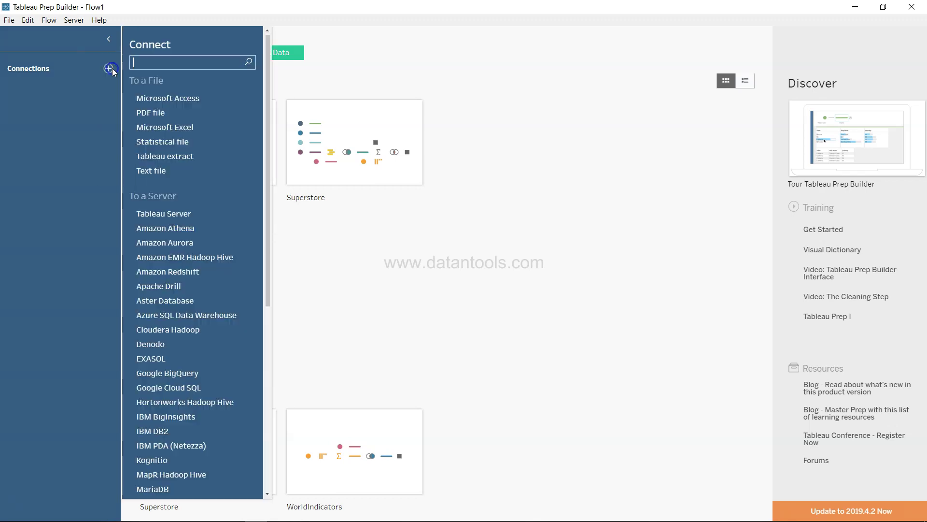
pyautogui.click(187, 127)
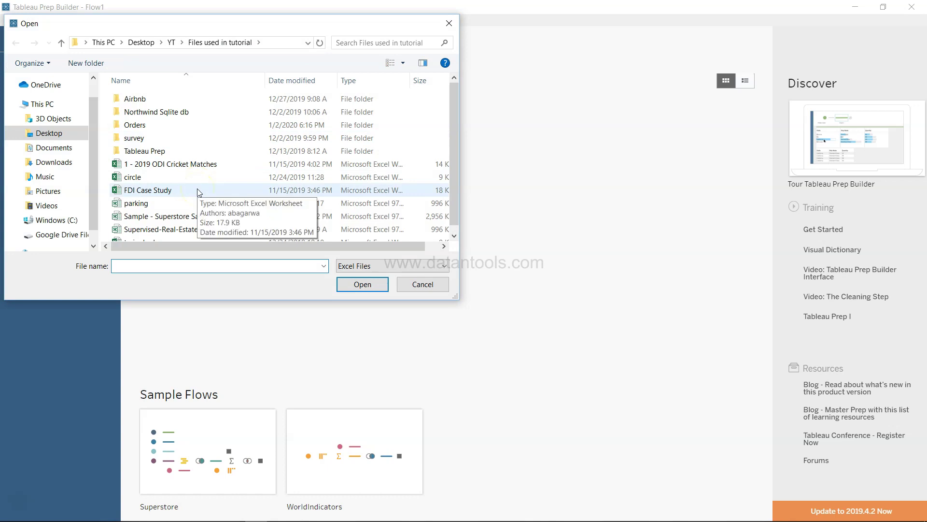
pyautogui.doubleClick(198, 192)
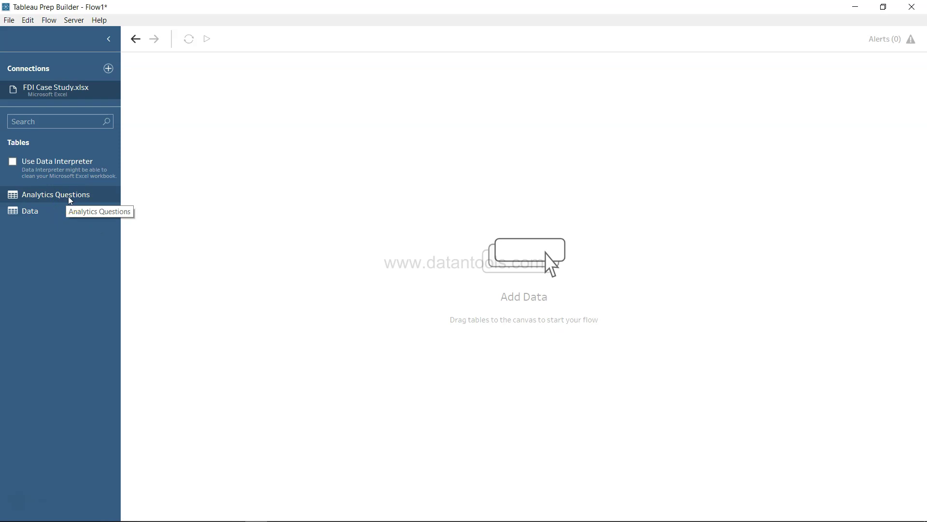
# - Add the Data table as an input, review its mostly-null F1–F18 fields, then view the sheet in Excel
pyautogui.click(66, 210)
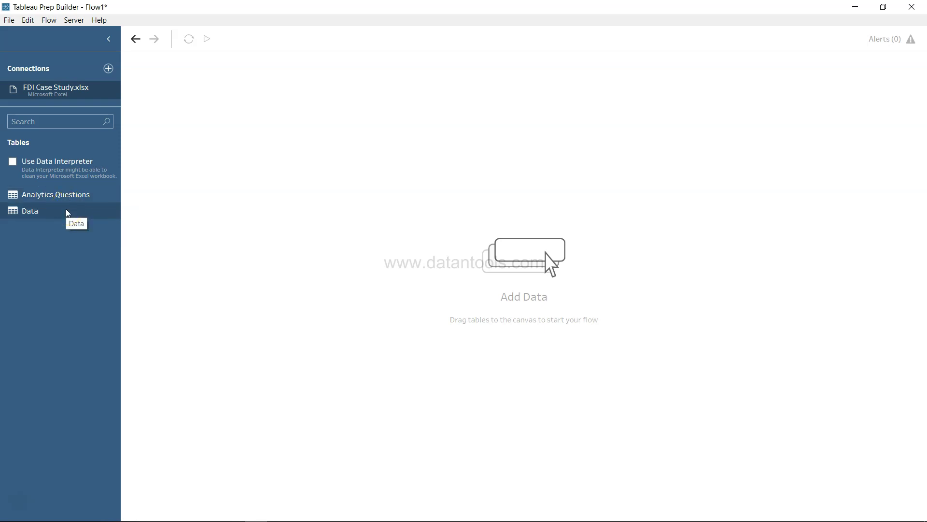
pyautogui.doubleClick(44, 215)
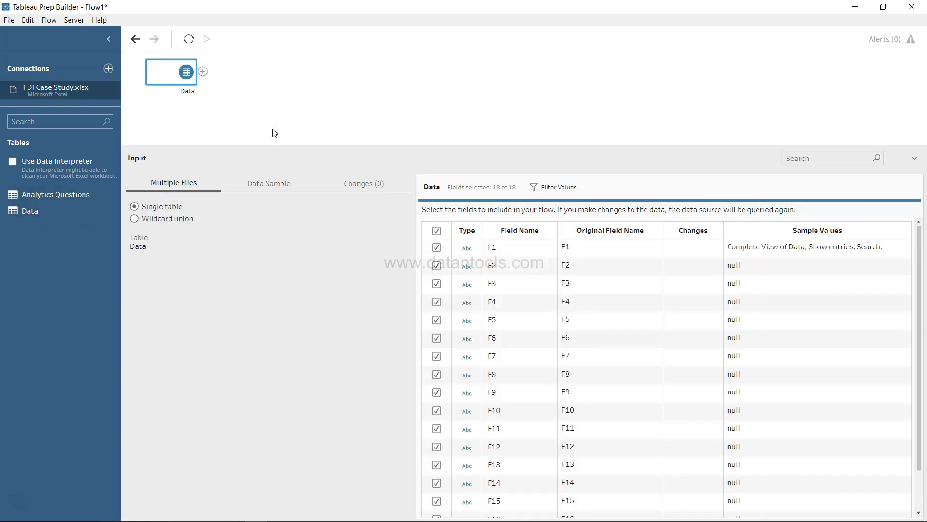
pyautogui.click(190, 89)
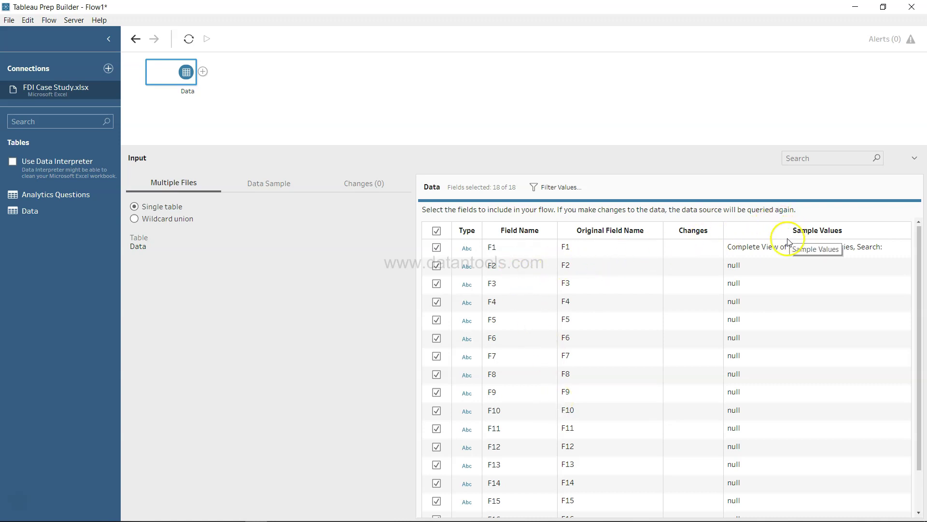
pyautogui.scroll(-3, 672, 356)
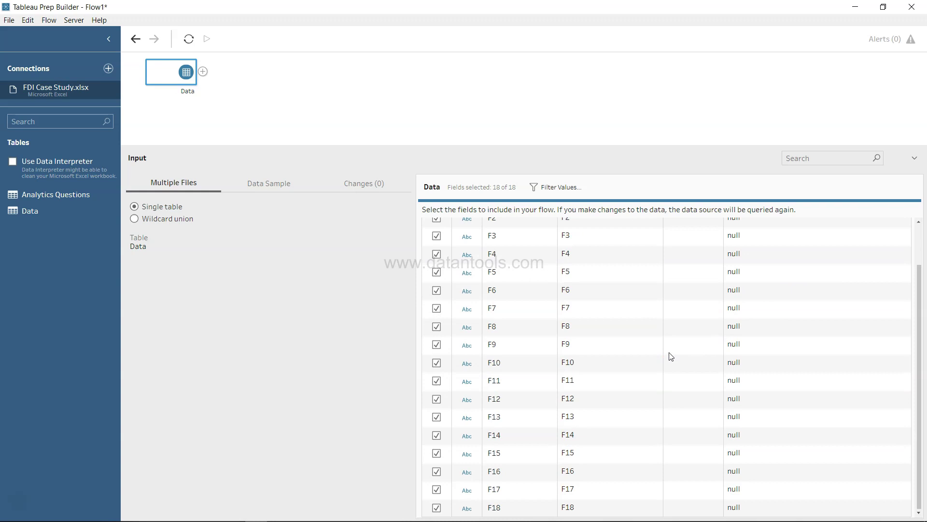
pyautogui.scroll(3, 671, 355)
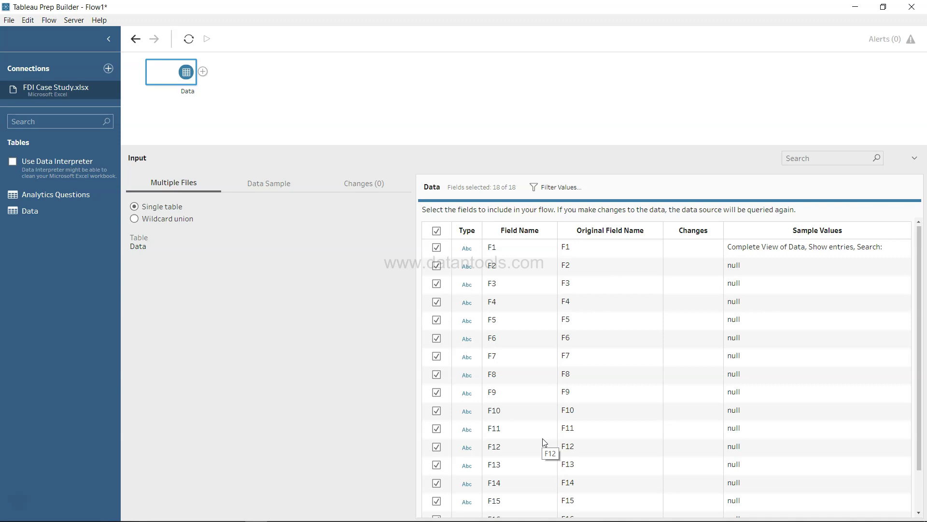
pyautogui.hotkey('alt', 'Tab')
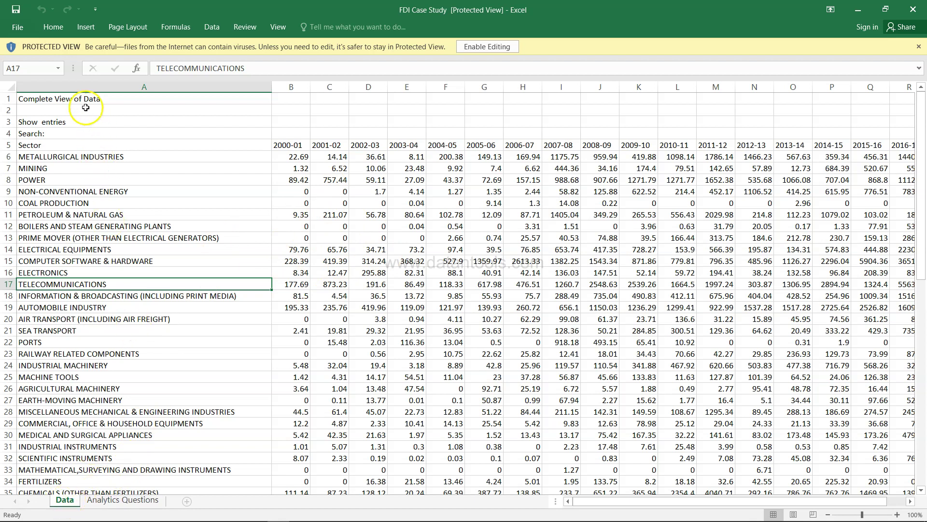
pyautogui.click(8, 98)
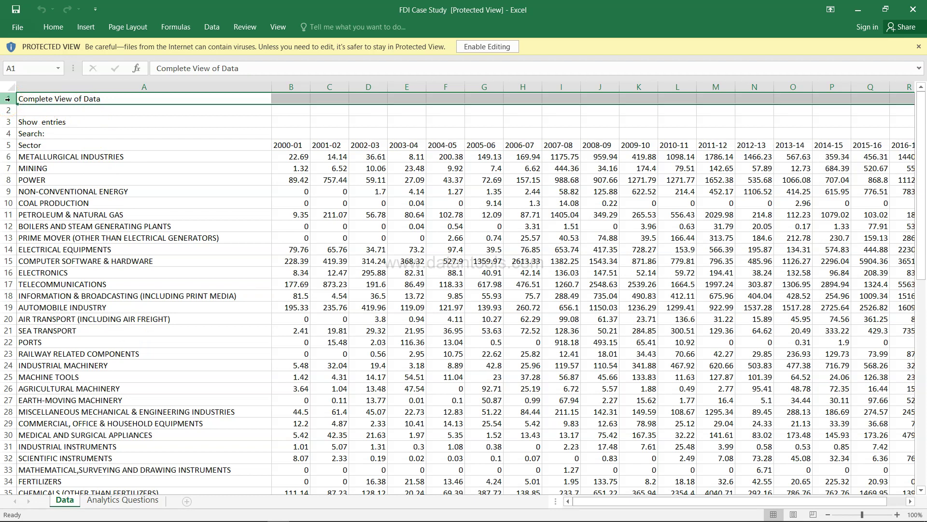
pyautogui.click(9, 111)
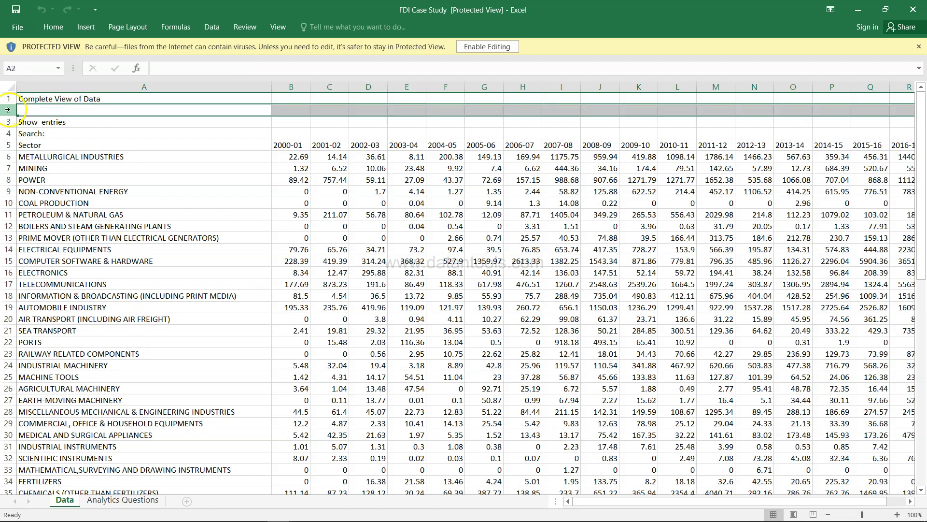
pyautogui.click(9, 121)
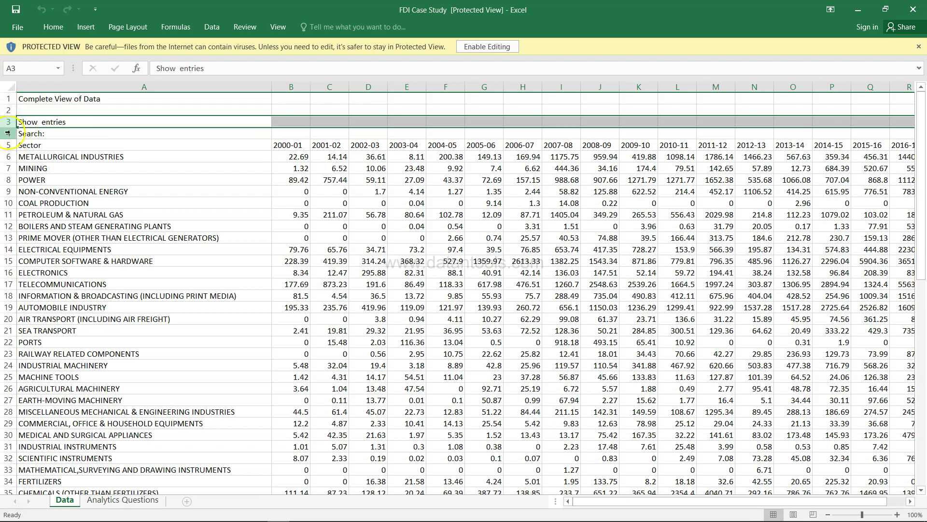
pyautogui.click(8, 133)
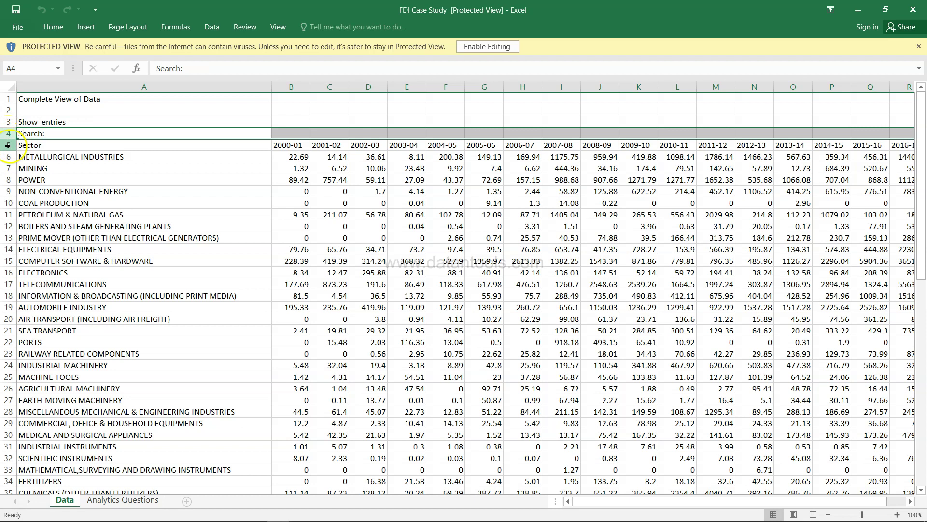
pyautogui.click(8, 145)
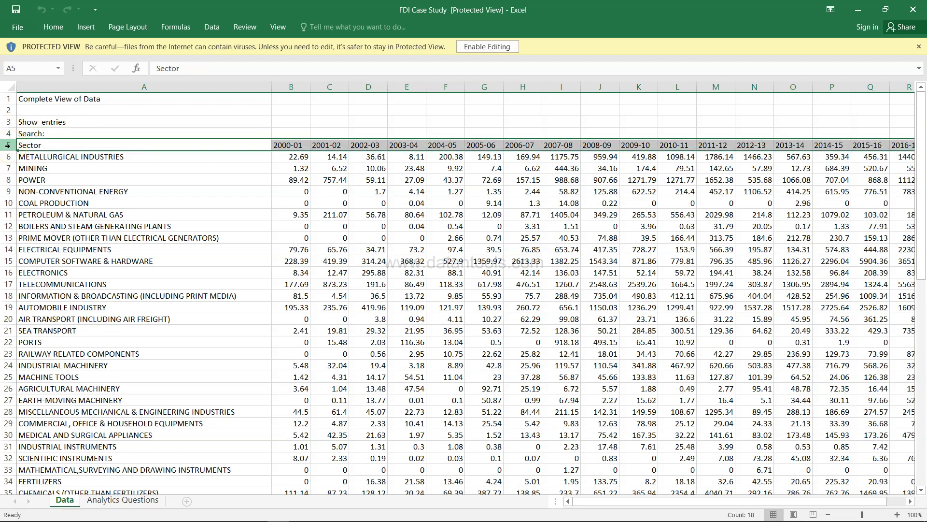
pyautogui.scroll(-3, 200, 278)
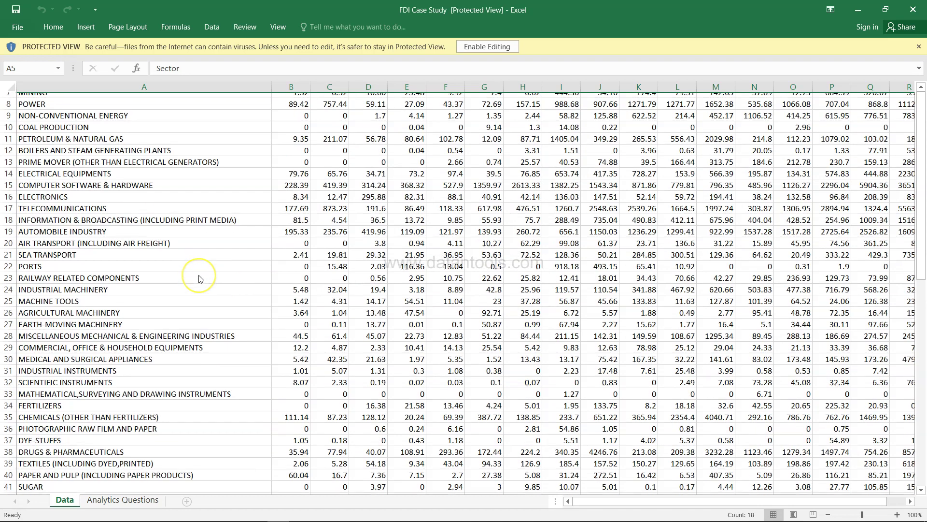
pyautogui.scroll(-12, 200, 278)
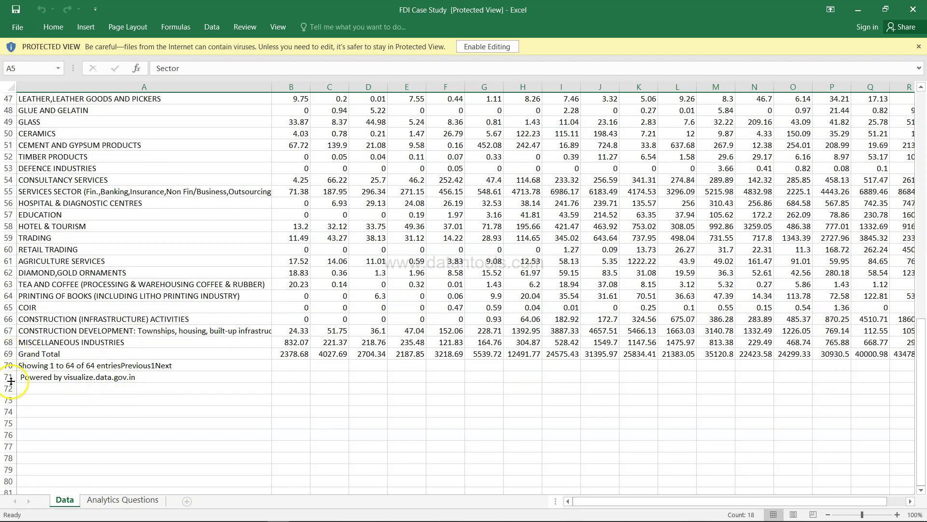
pyautogui.click(8, 354)
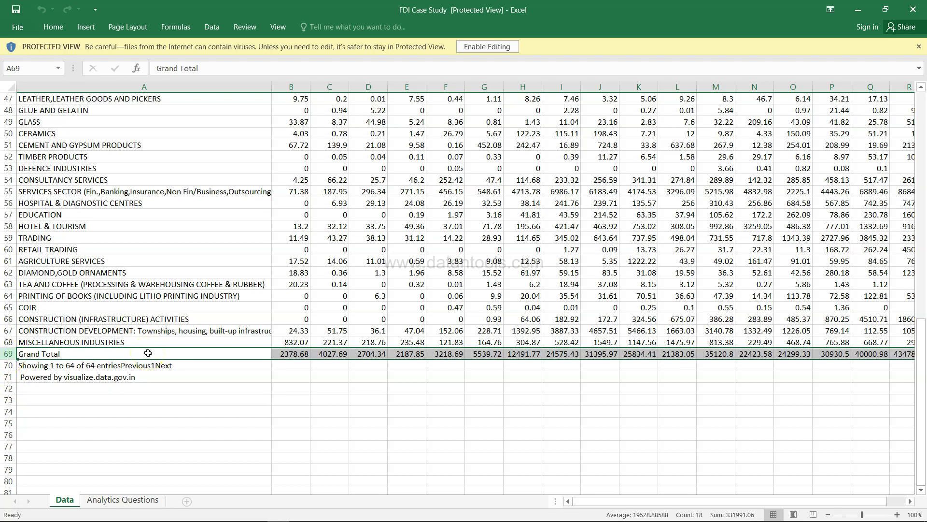
pyautogui.scroll(15, 164, 270)
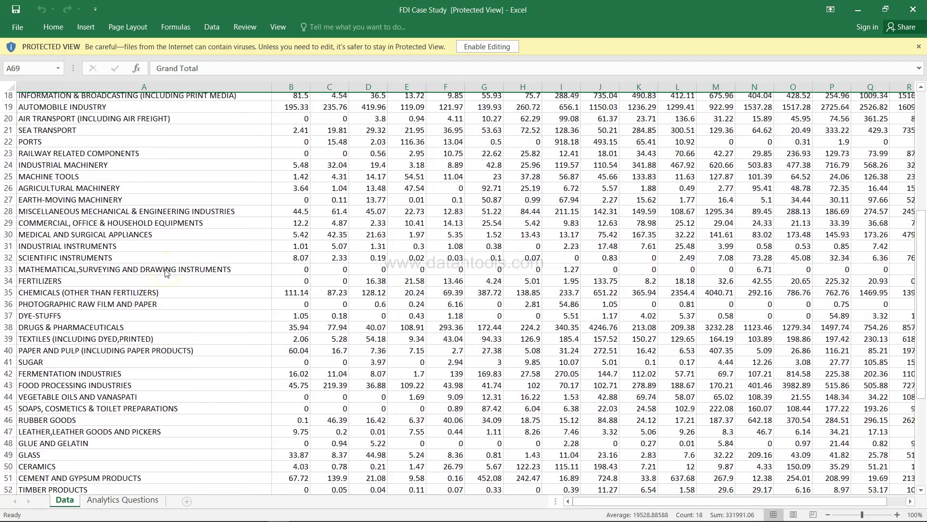
pyautogui.hotkey('alt', 'Tab')
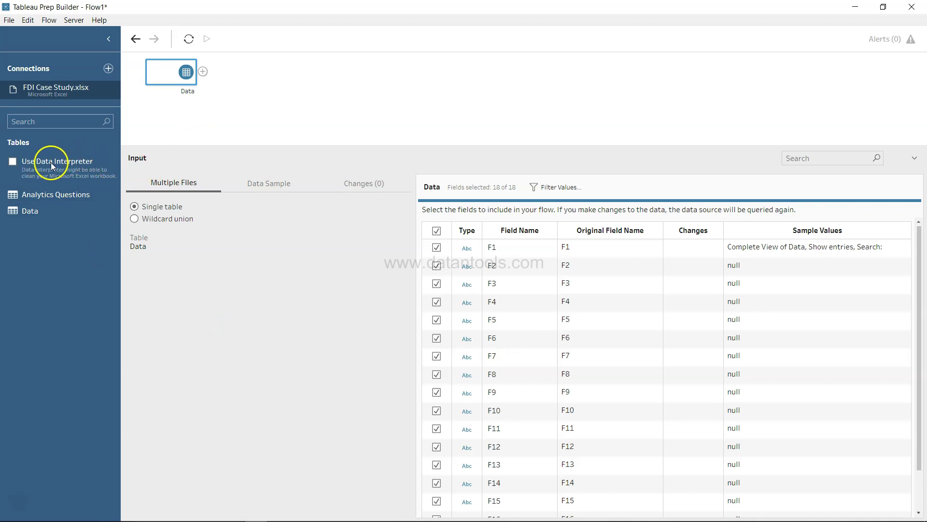
# - Enable Data Interpreter so the Data fields become Sector and 2000-01 through 2016-17
pyautogui.click(13, 162)
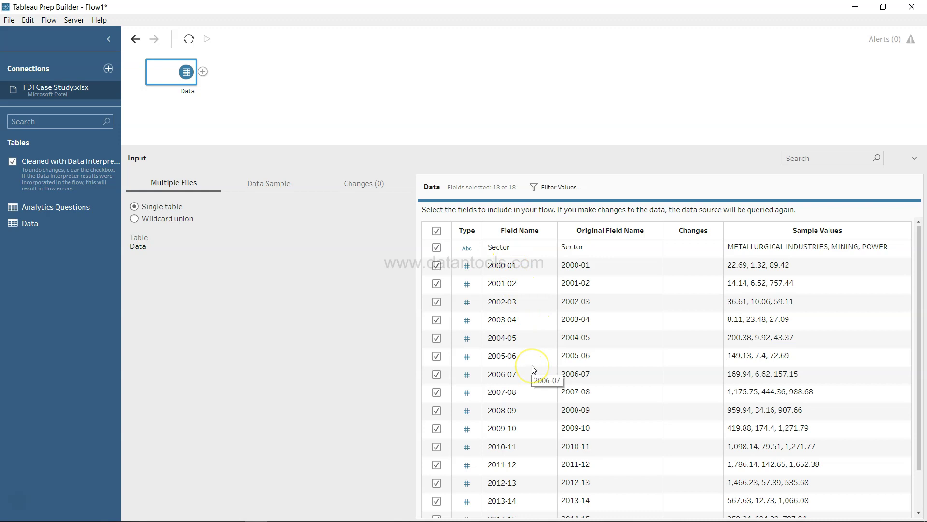
pyautogui.scroll(-3, 533, 369)
pyautogui.scroll(3, 533, 369)
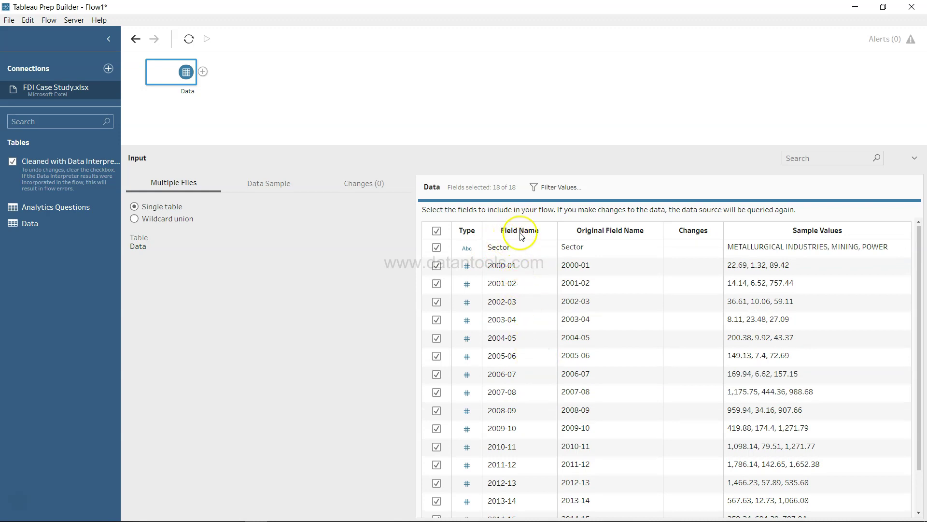
pyautogui.scroll(-1, 527, 383)
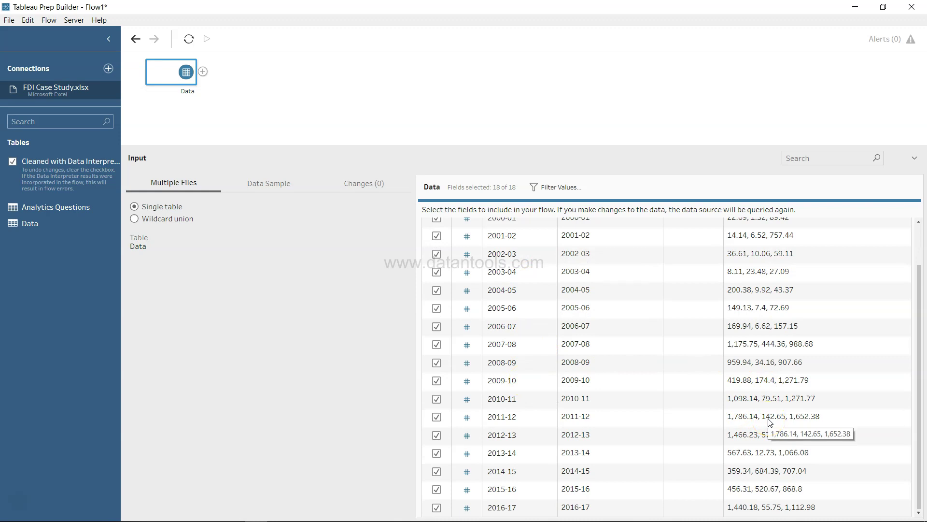
pyautogui.scroll(1, 659, 390)
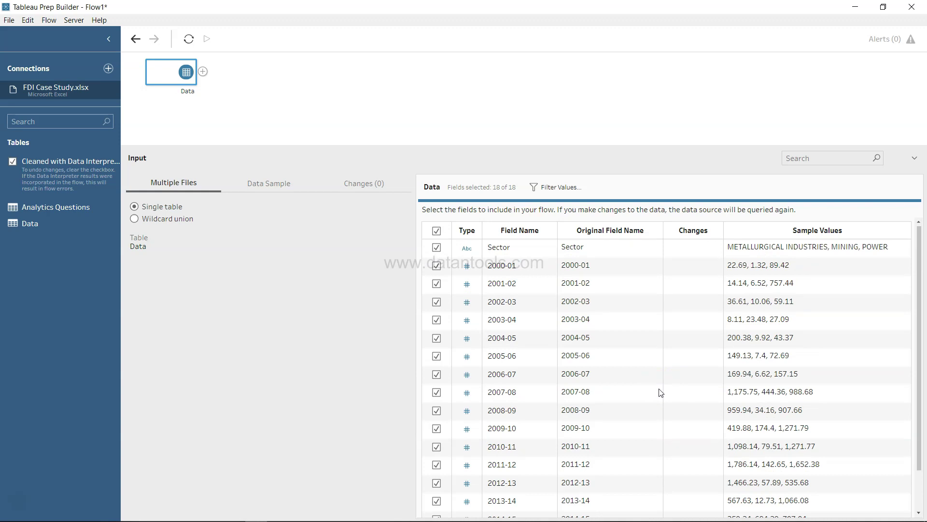
# - Add a Clean 1 step after the Data input and browse its 18-field profile
pyautogui.click(203, 74)
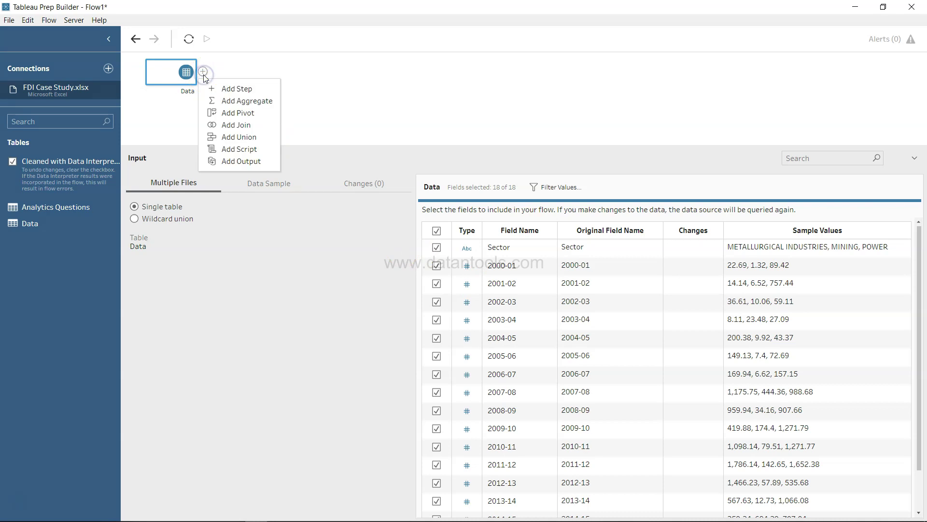
pyautogui.click(227, 89)
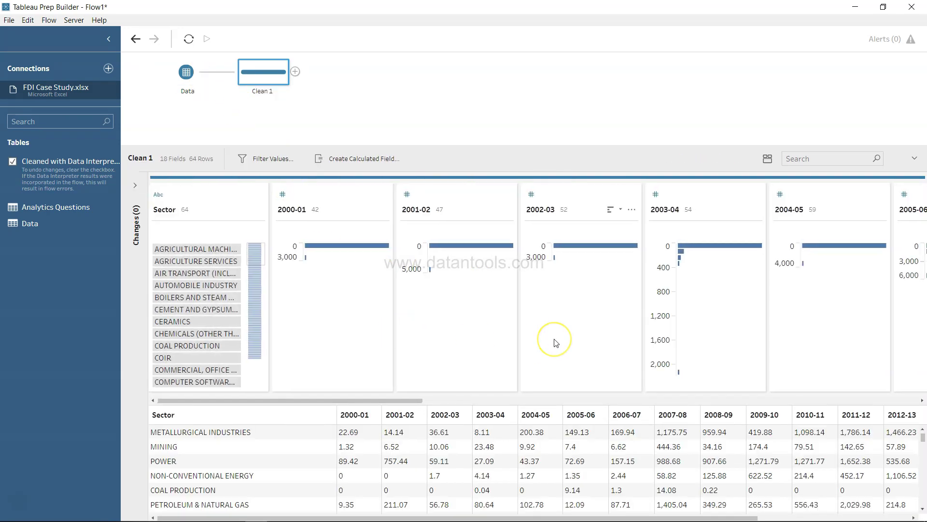
pyautogui.hscroll(3, 554, 340)
pyautogui.hscroll(2, 555, 357)
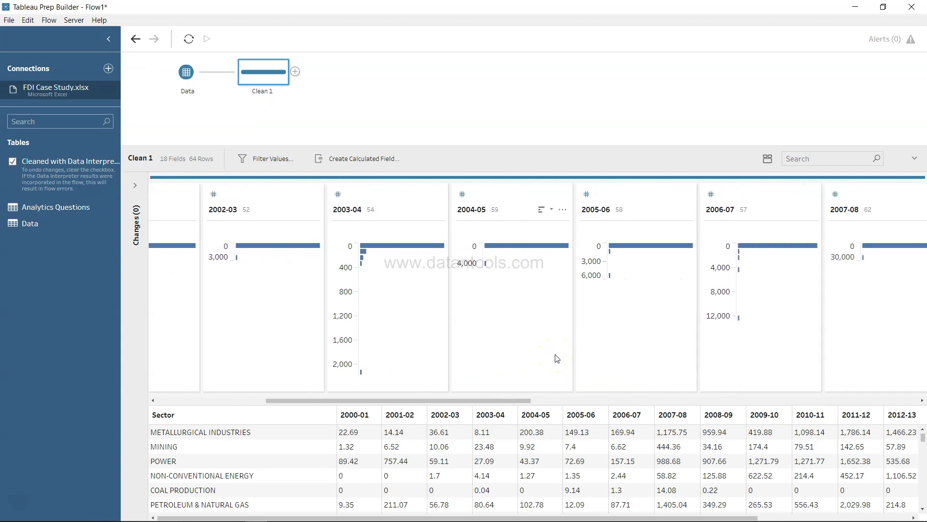
pyautogui.hscroll(2, 557, 358)
pyautogui.hscroll(-6, 556, 358)
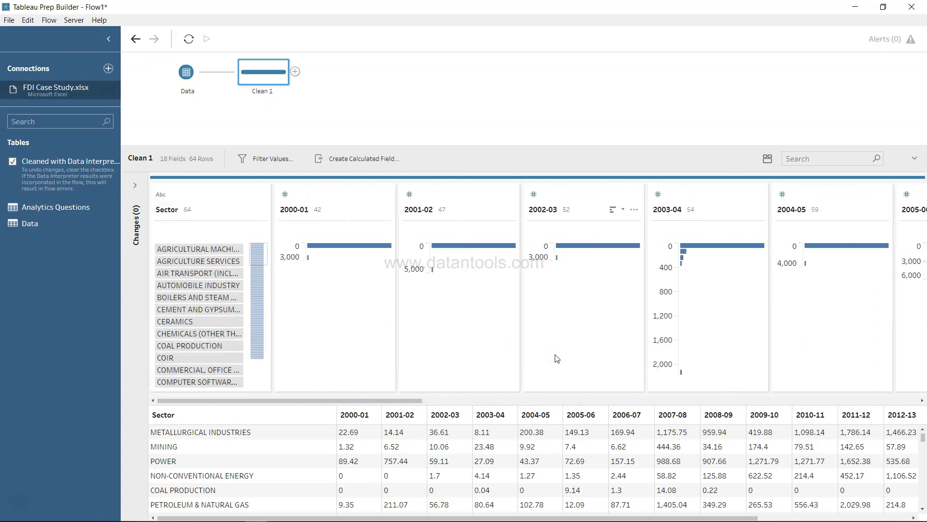